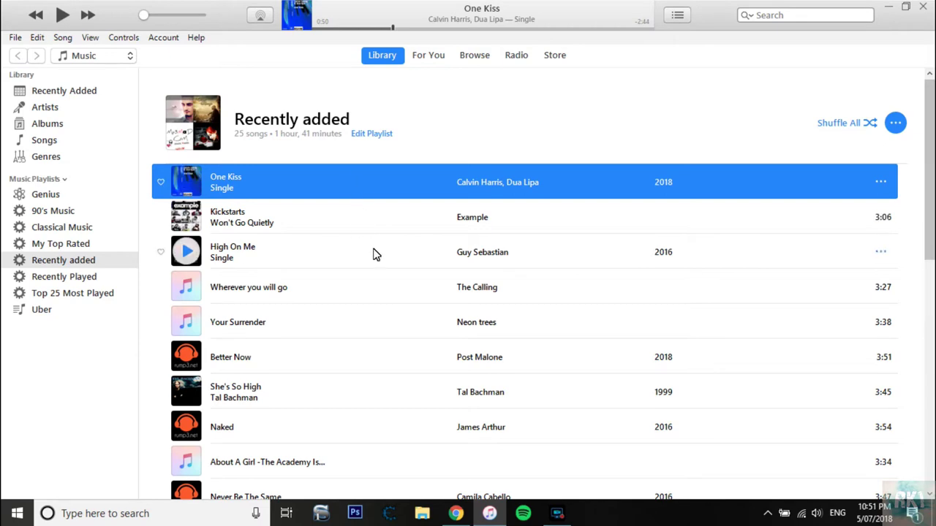
Show the JRT Studio iSyncr Desktop download page in Chrome and highlight 'iSyncr' in its PC heading
drag(933, 146, 933, 95)
click(456, 513)
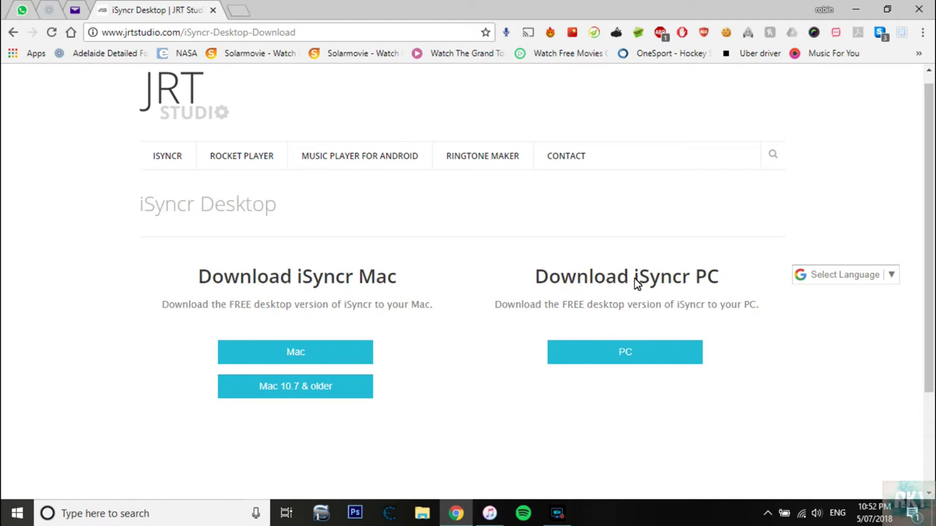
drag(633, 283, 692, 282)
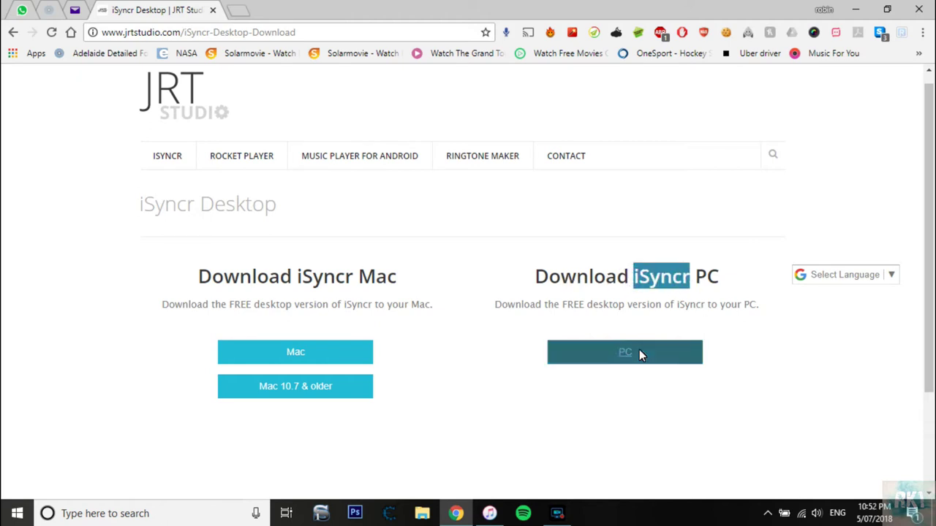
click(765, 343)
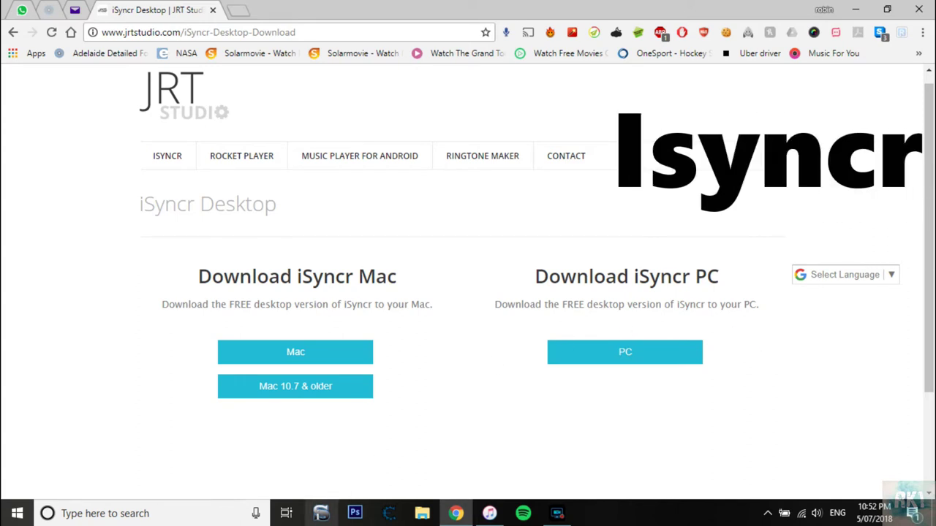
click(322, 514)
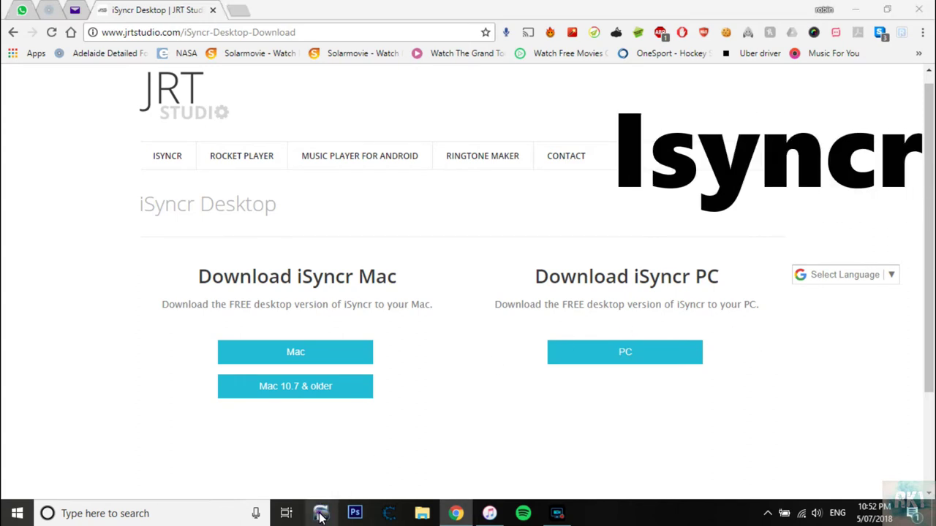
Select 10.0.0.8 - Wi-Fi as the iSyncr Desktop sync address and save the settings
click(768, 514)
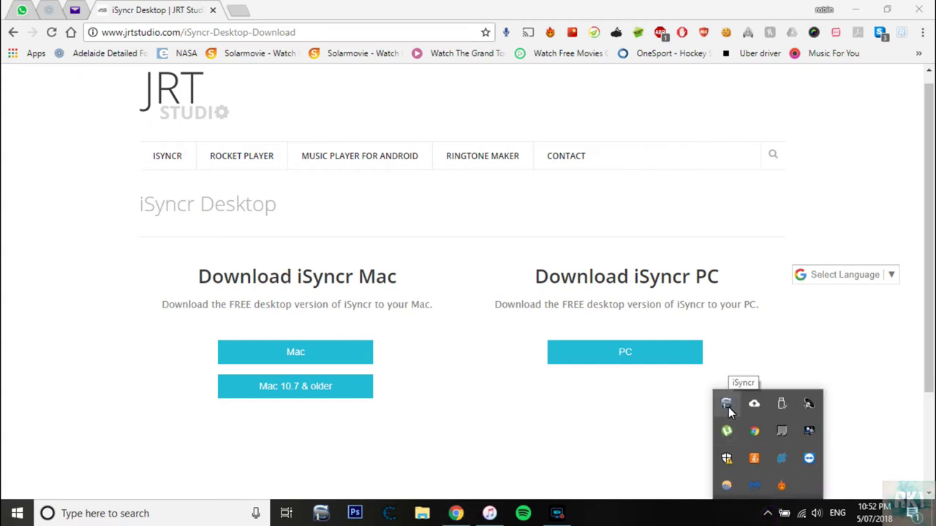
click(728, 407)
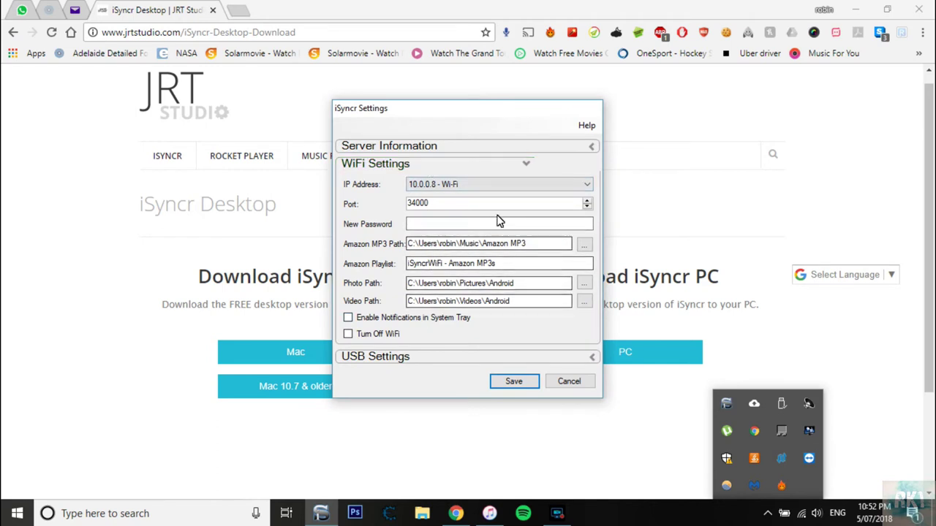
click(528, 189)
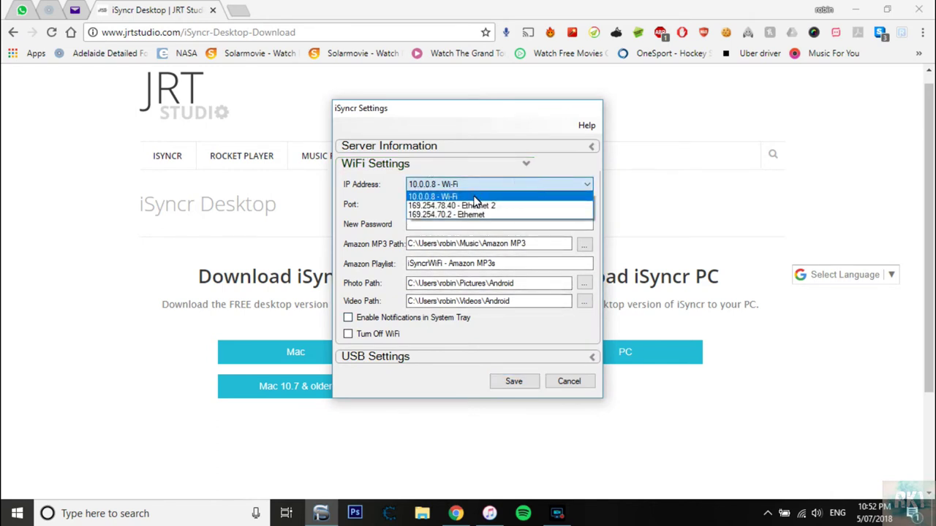
click(473, 201)
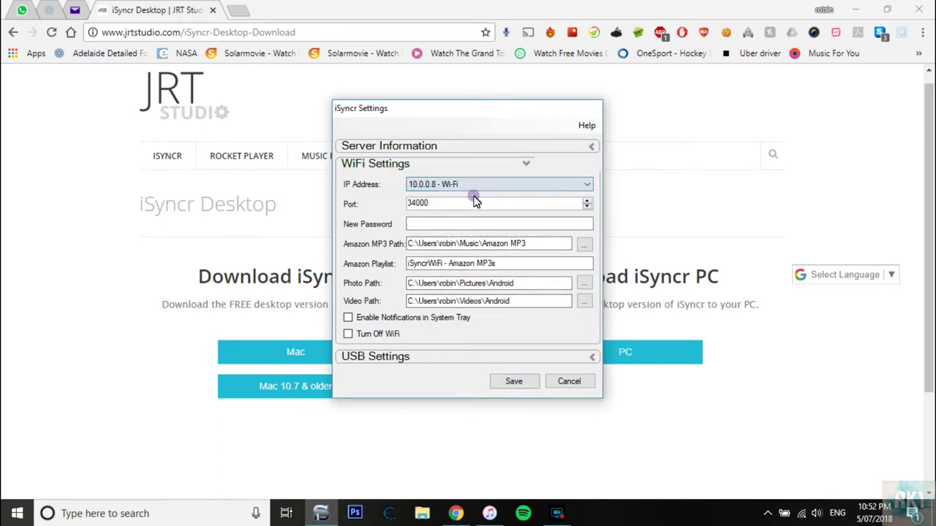
click(434, 187)
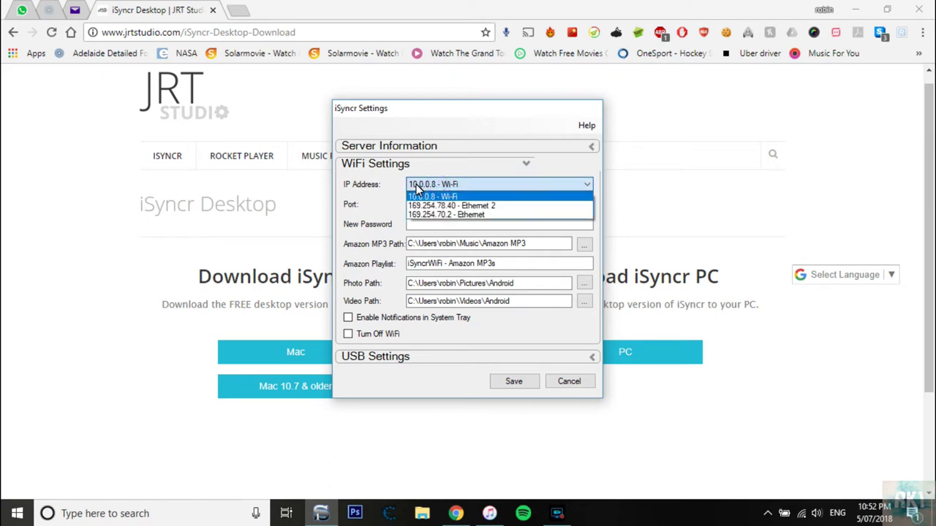
click(442, 191)
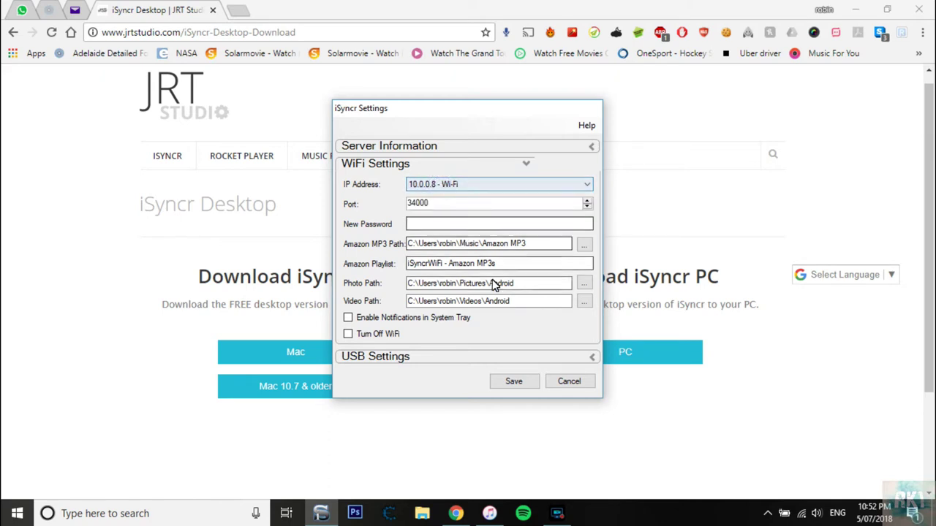
click(514, 383)
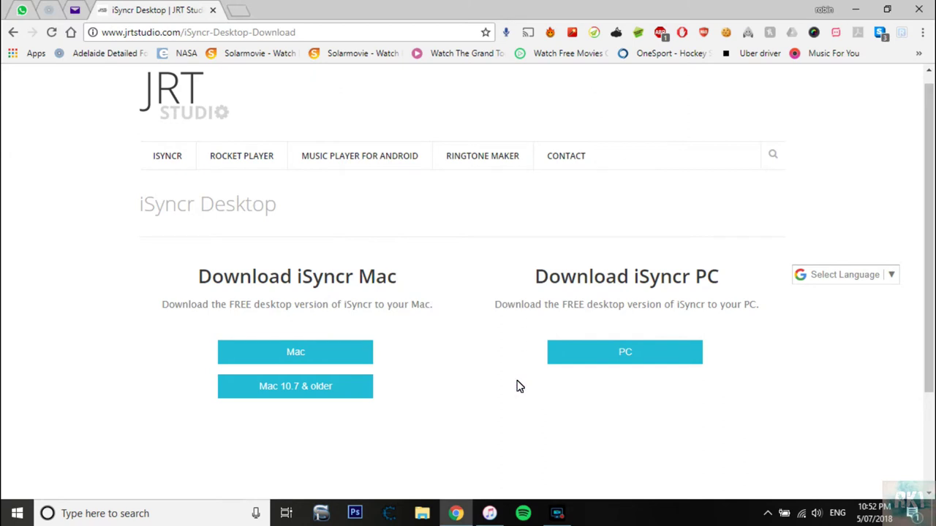
Reopen the iSyncr settings, confirm 10.0.0.8 - Wi-Fi is still selected, and save again
click(767, 514)
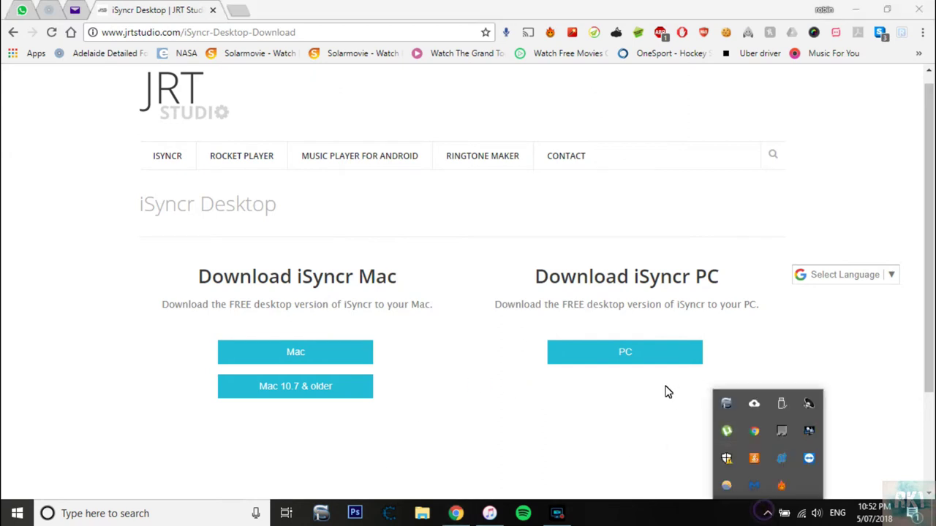
click(727, 406)
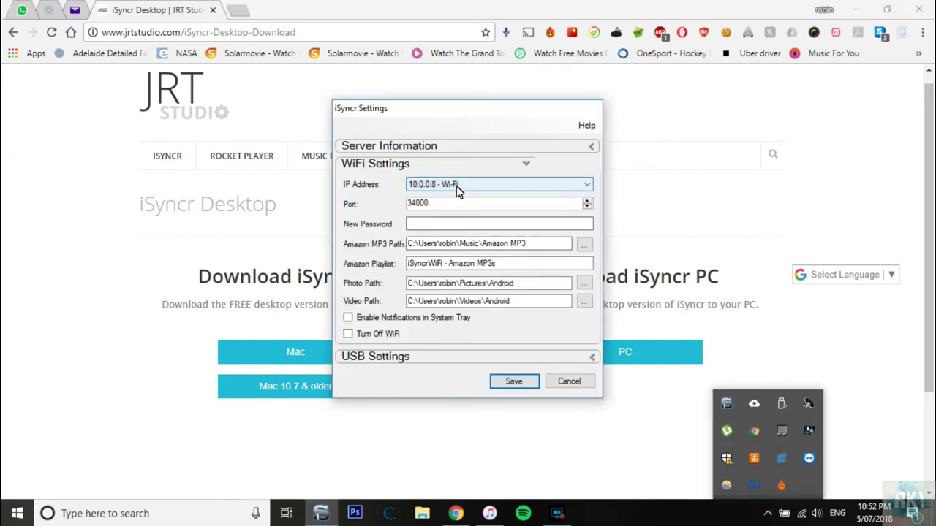
click(479, 188)
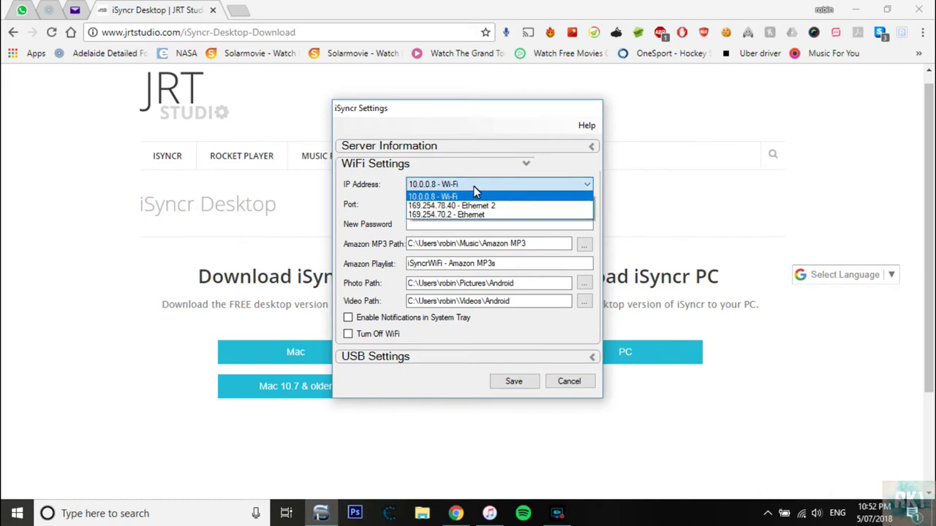
click(474, 187)
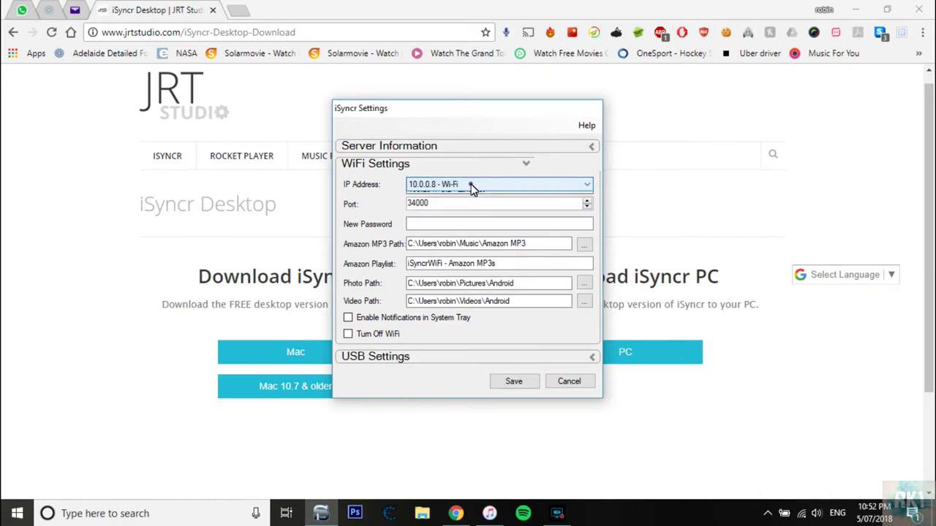
click(472, 185)
click(514, 384)
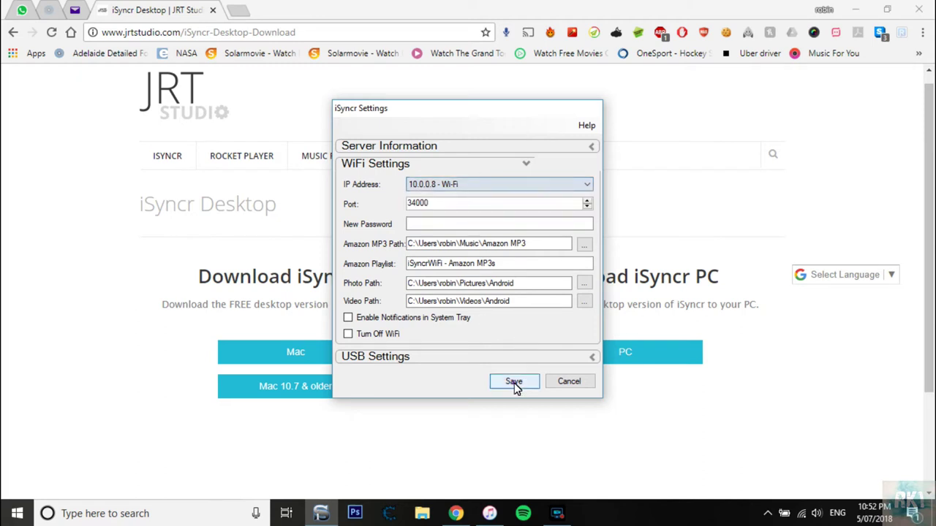
click(513, 385)
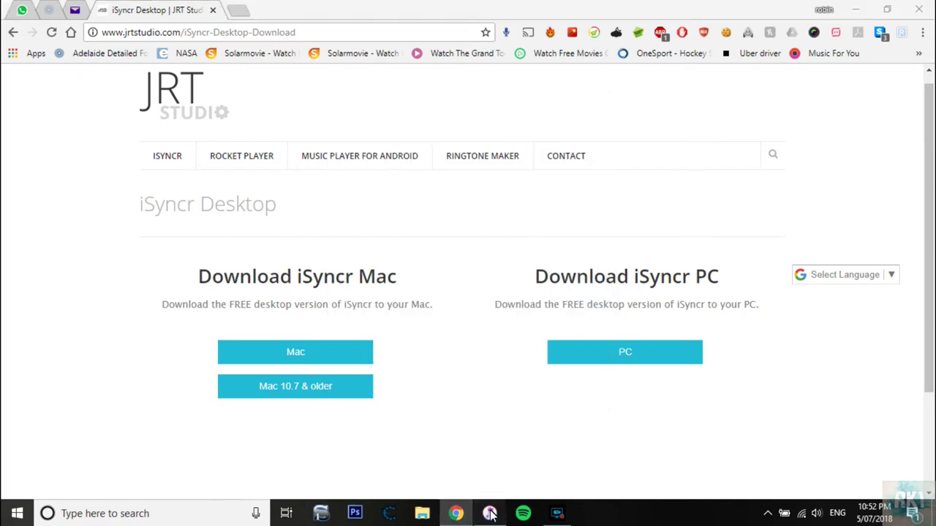
click(489, 514)
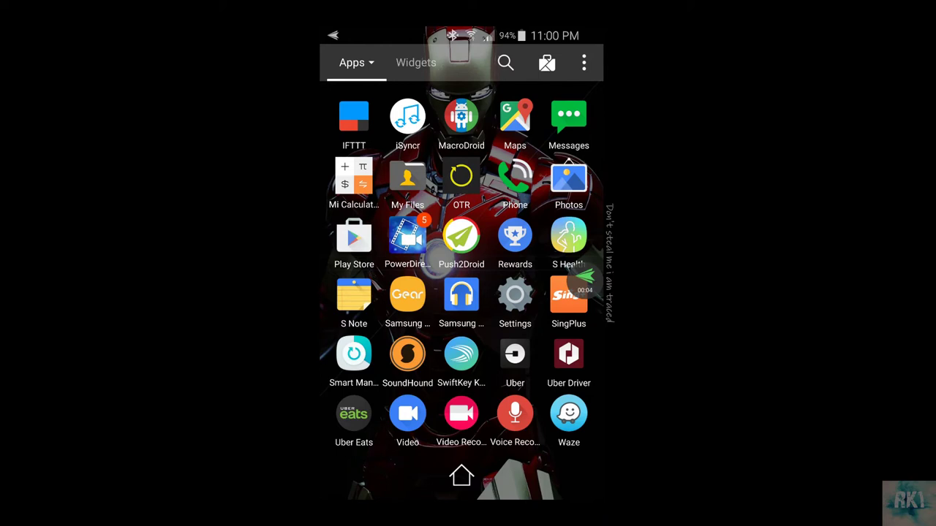
Launch iSyncr on the phone, choose WiFi (Recommended), skip manual IP entry, and connect to the desktop library
click(407, 117)
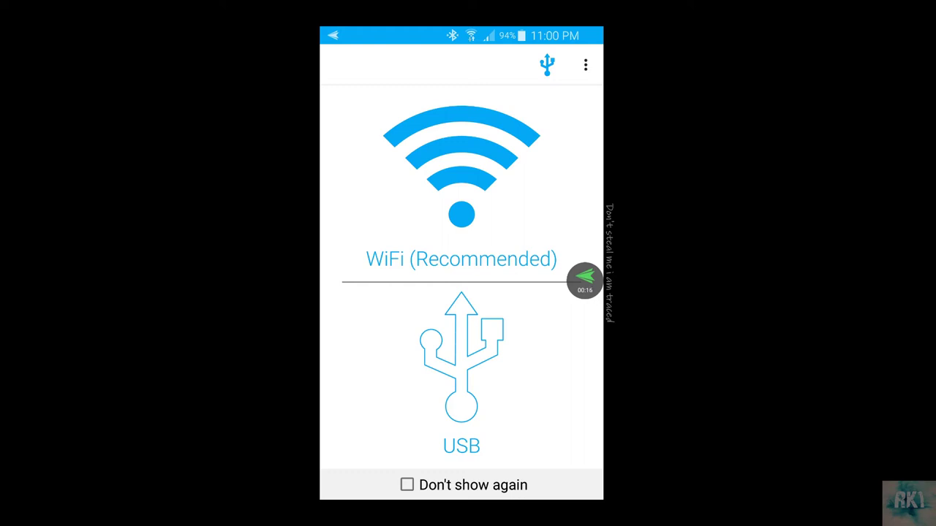
click(483, 191)
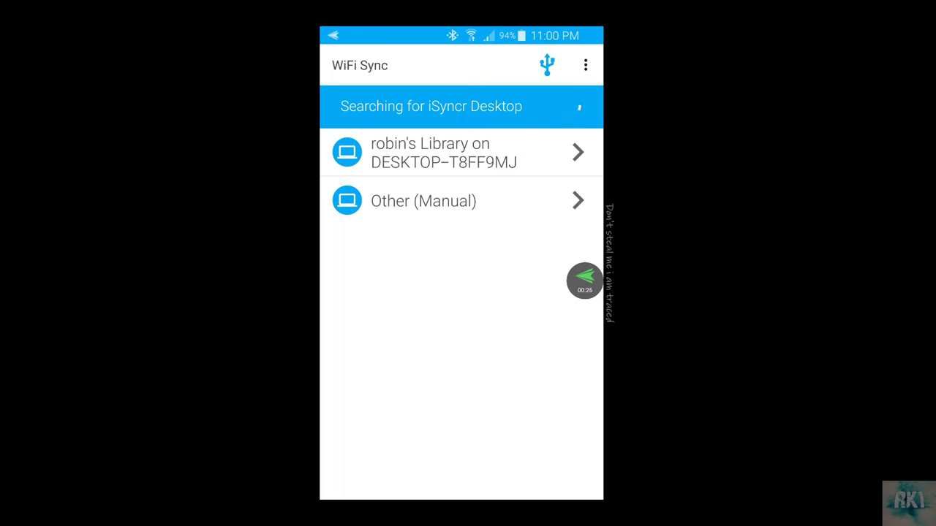
click(438, 201)
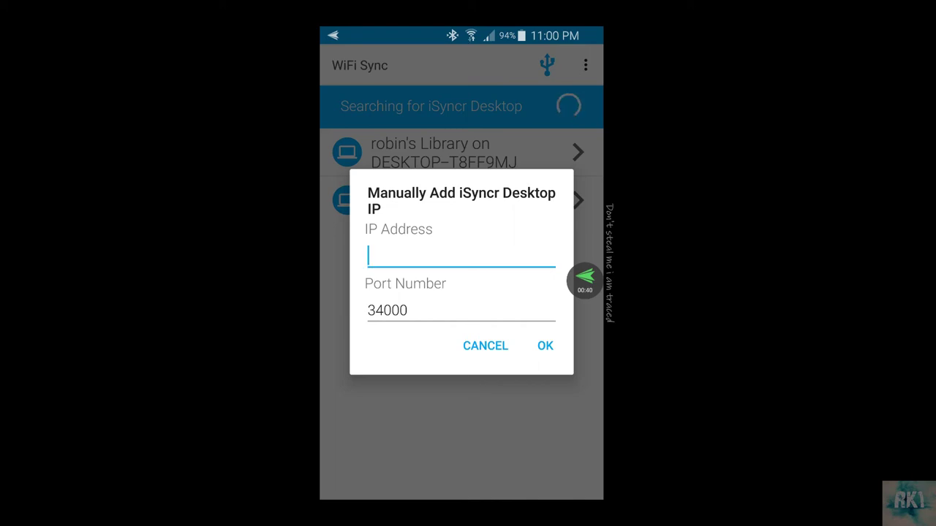
key(Escape)
click(443, 152)
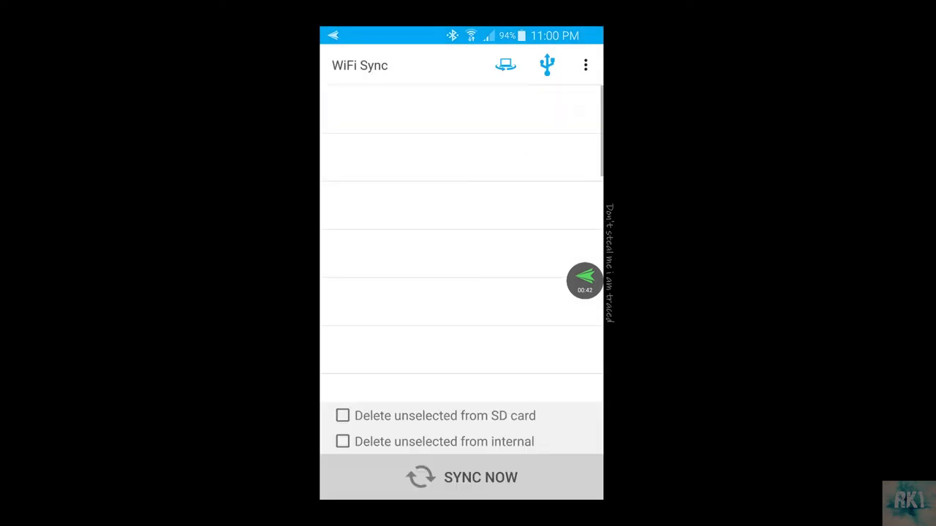
Leave Library's sync options unchanged and tap the sync icon beside the Recently added playlist
scroll(461, 241, down, 10)
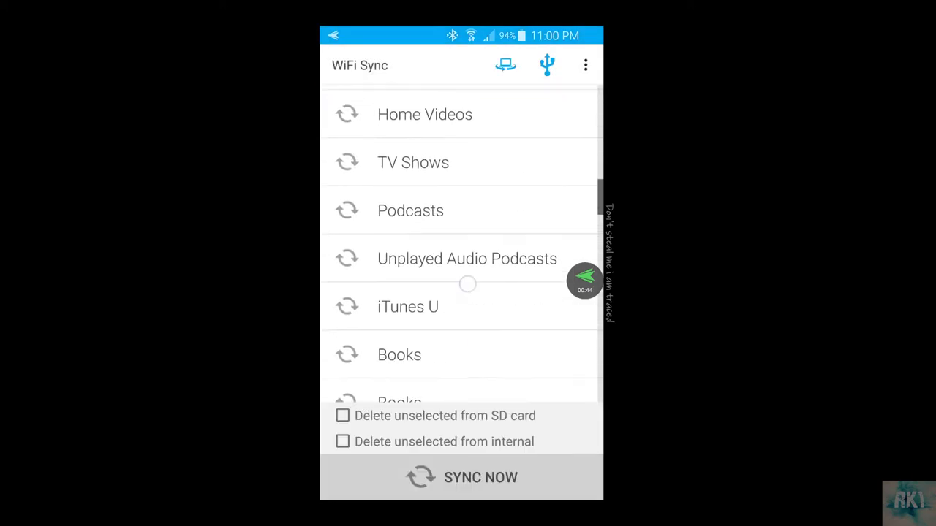
scroll(432, 363, down, 5)
scroll(489, 211, up, 10)
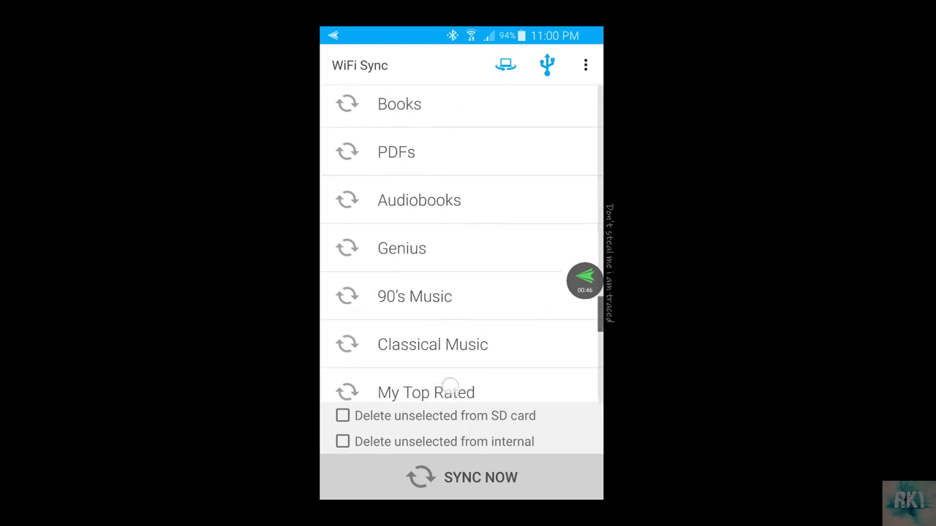
scroll(443, 358, up, 5)
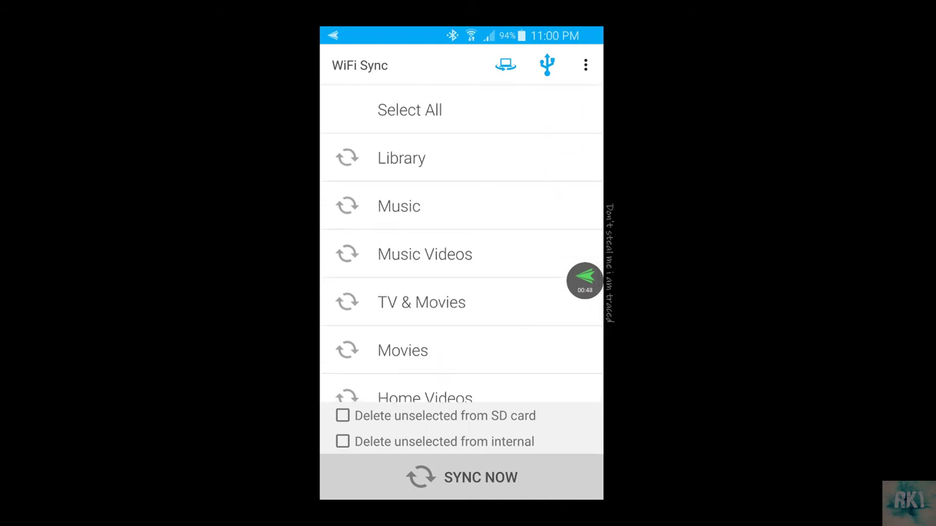
click(402, 158)
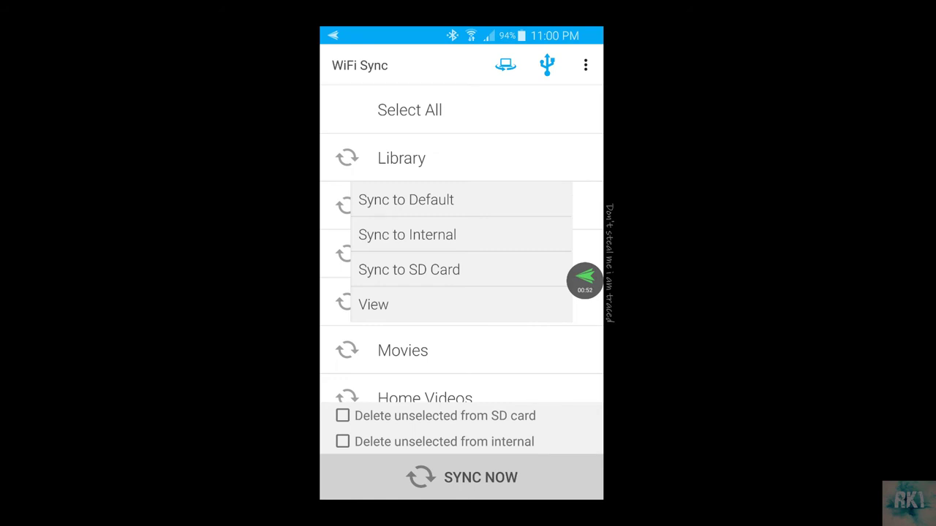
click(480, 158)
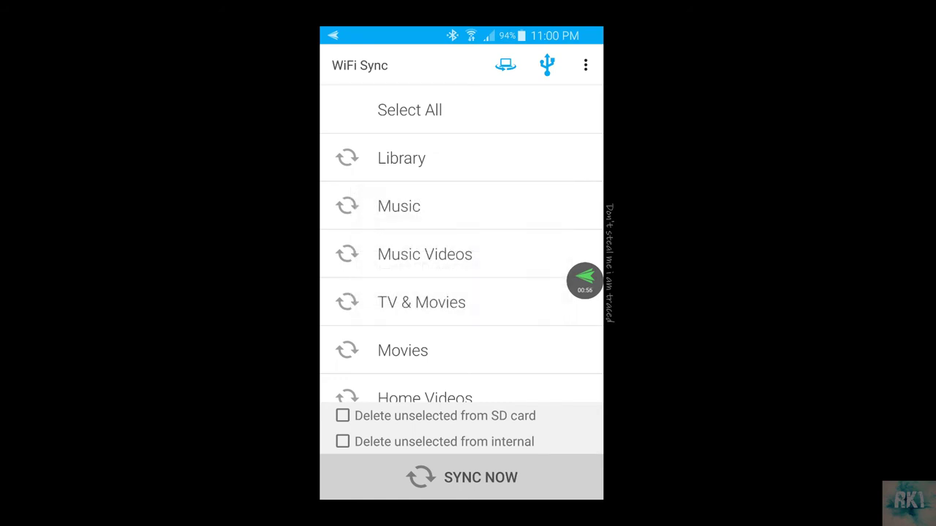
scroll(451, 330, down, 10)
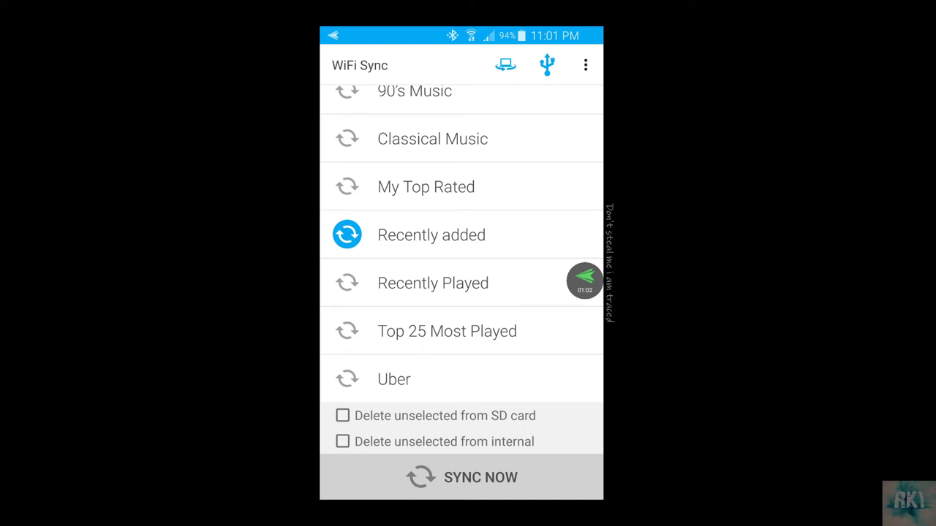
click(470, 481)
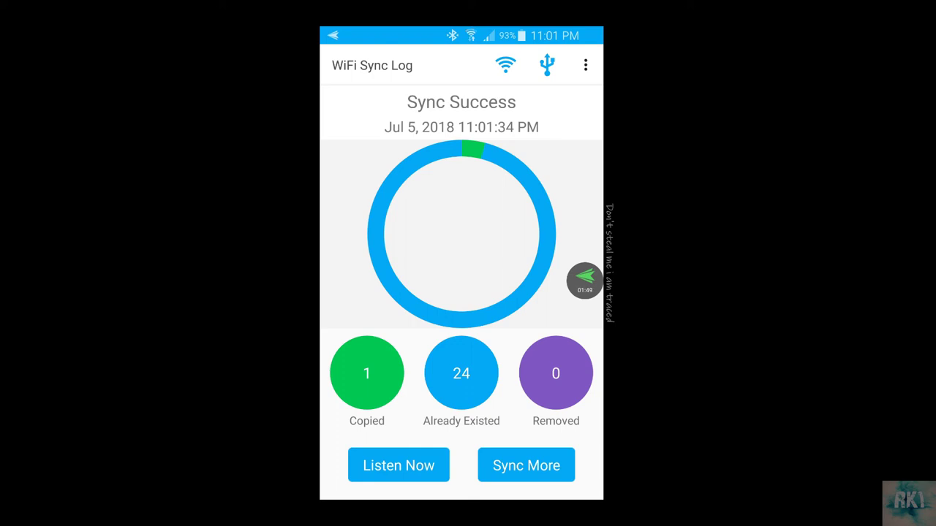
After the sync succeeds with 1 copied and 24 already existing, go to the phone's home screen
key(Home)
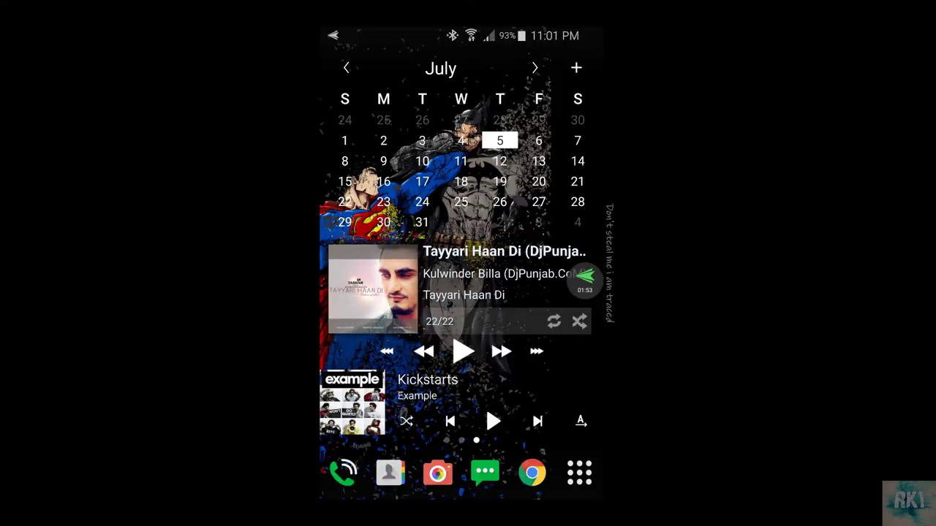
Open Samsung Music's Recently added playlist, briefly play One Kiss, then pause it
click(353, 402)
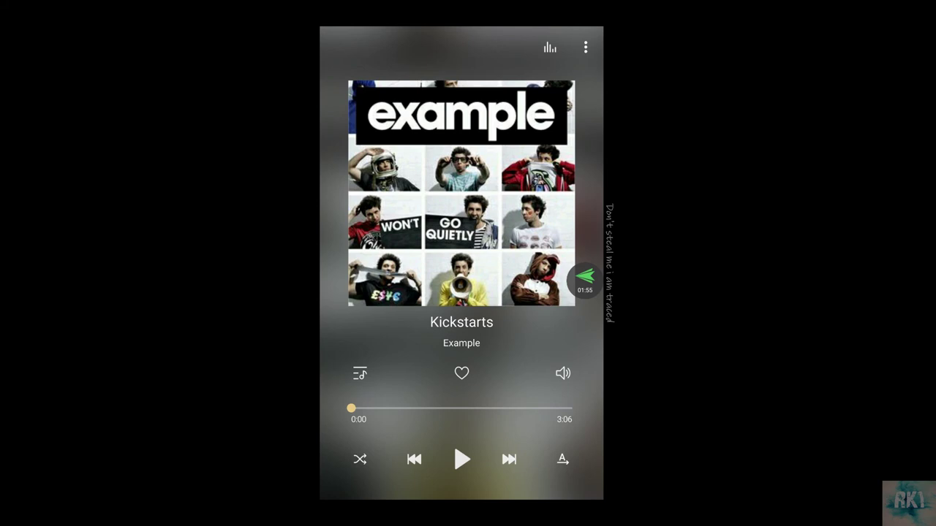
key(Escape)
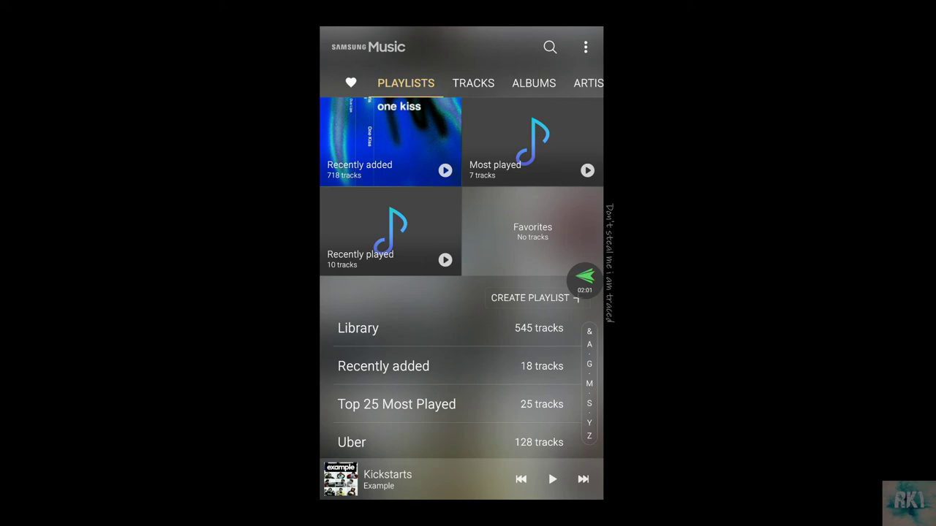
click(390, 141)
click(463, 133)
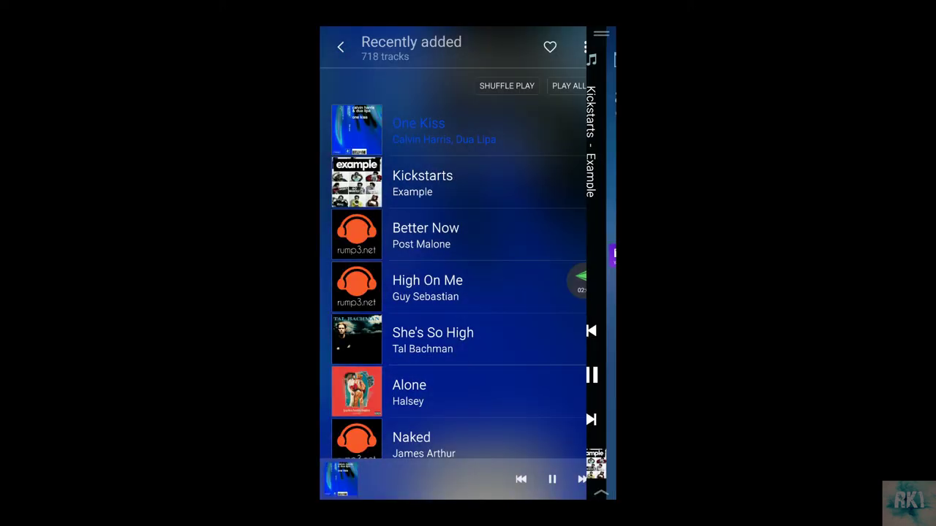
click(552, 479)
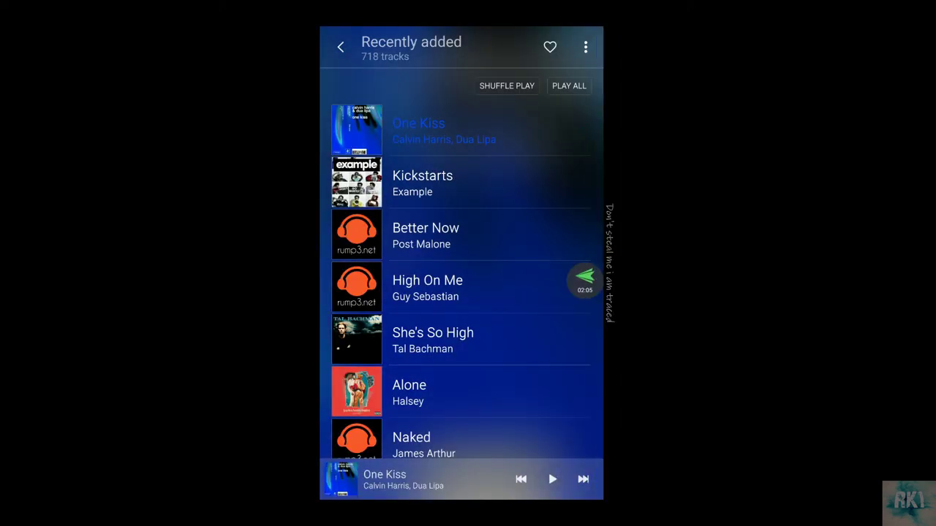